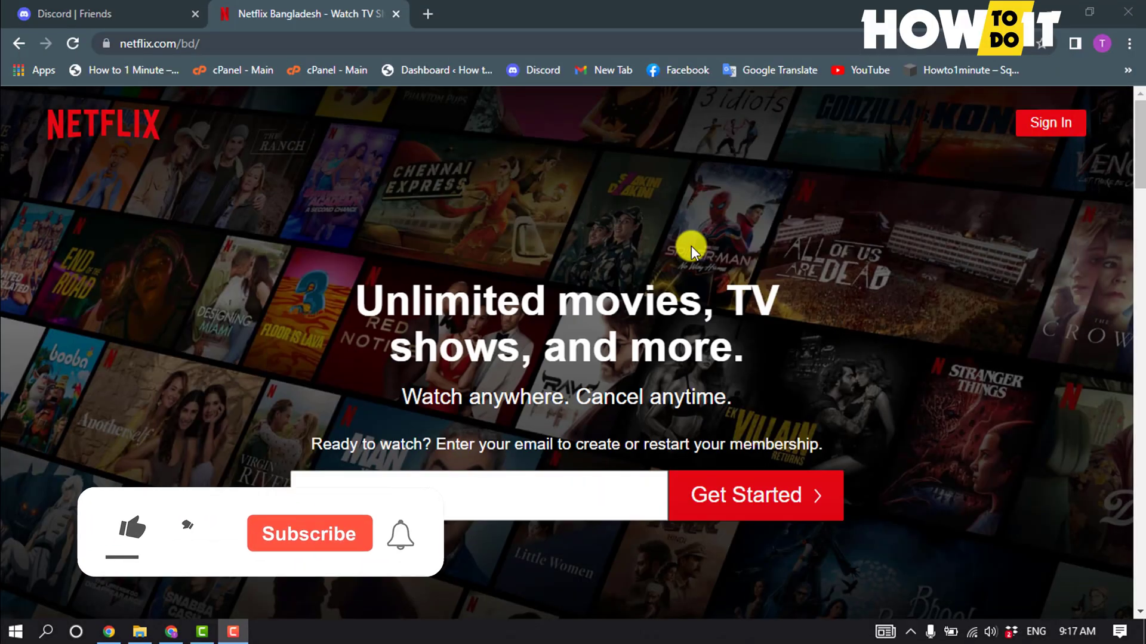
Switch off 'Use hardware acceleration when available' in Chrome settings
click(1129, 43)
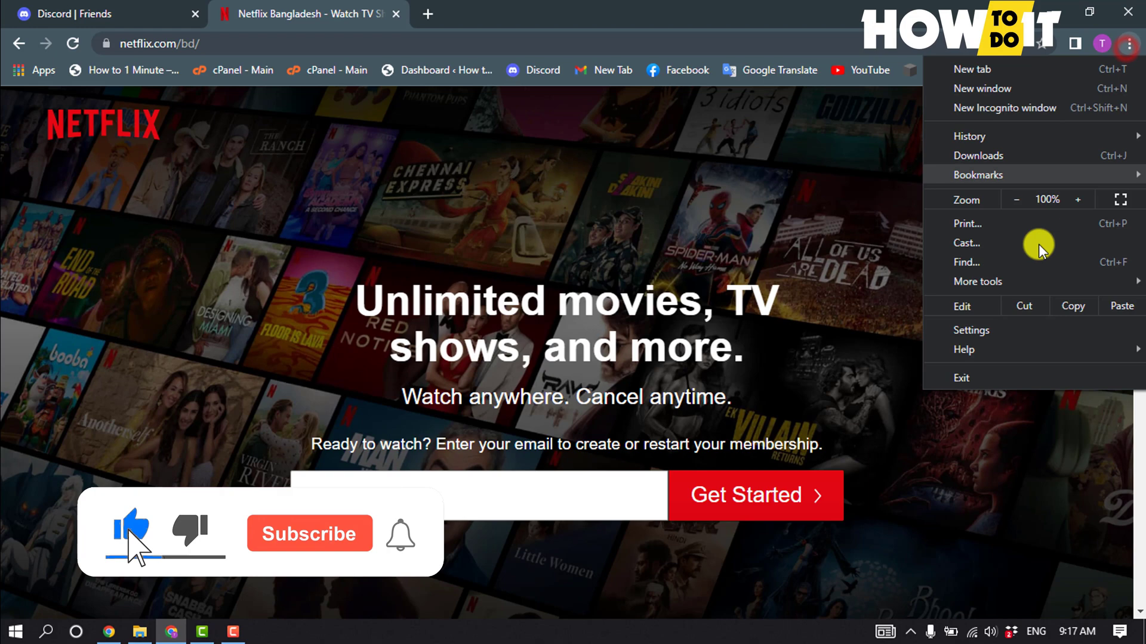
click(1001, 332)
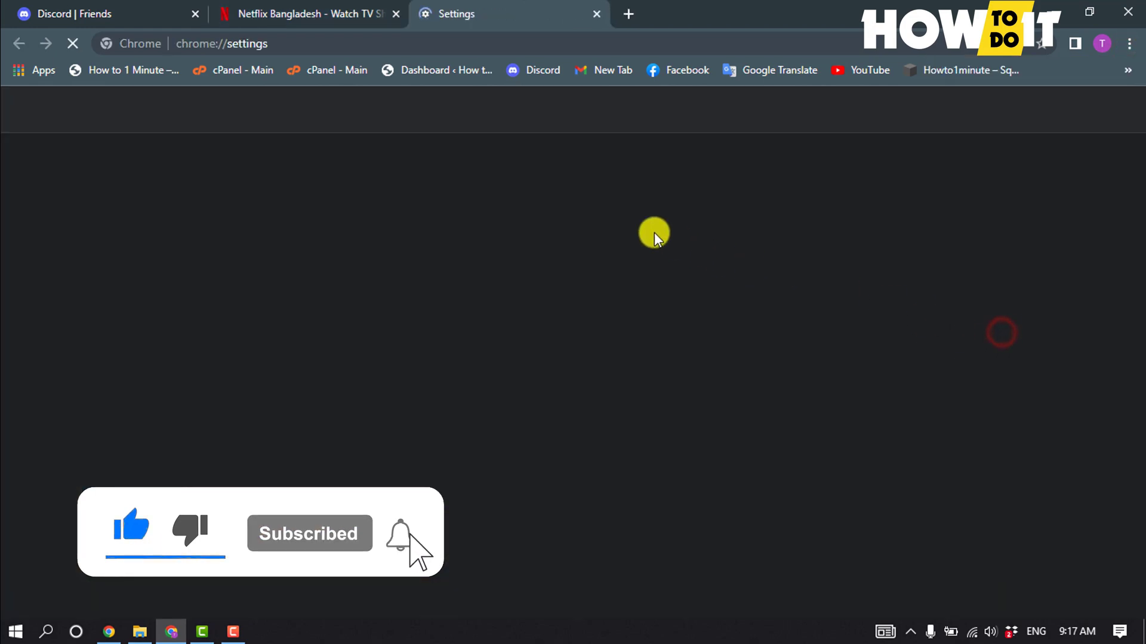
click(537, 109)
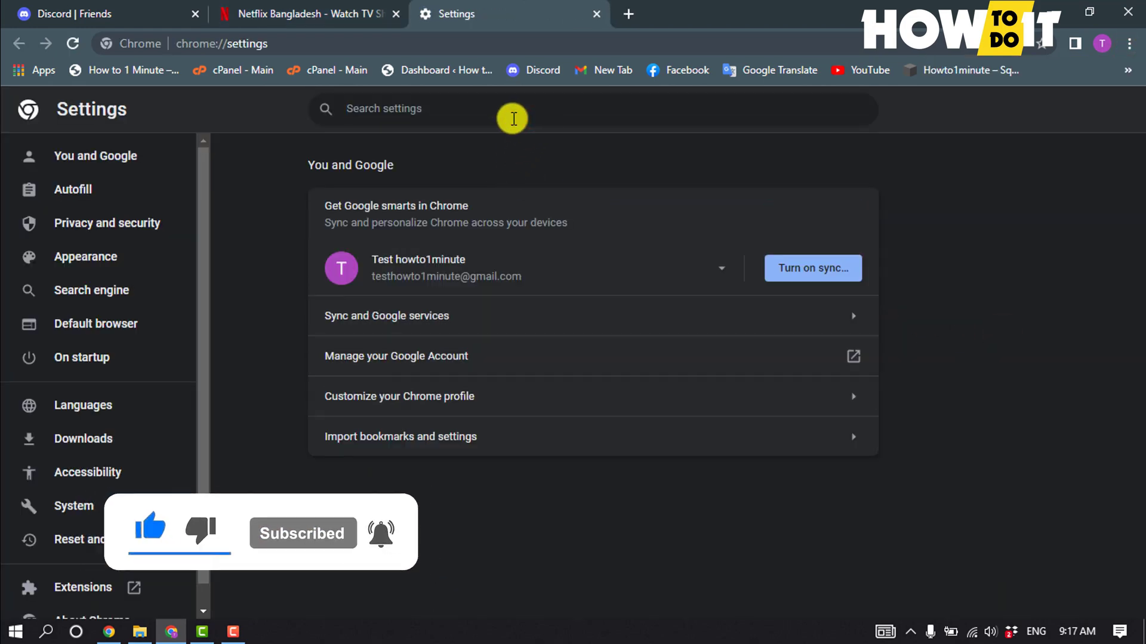
text(hard)
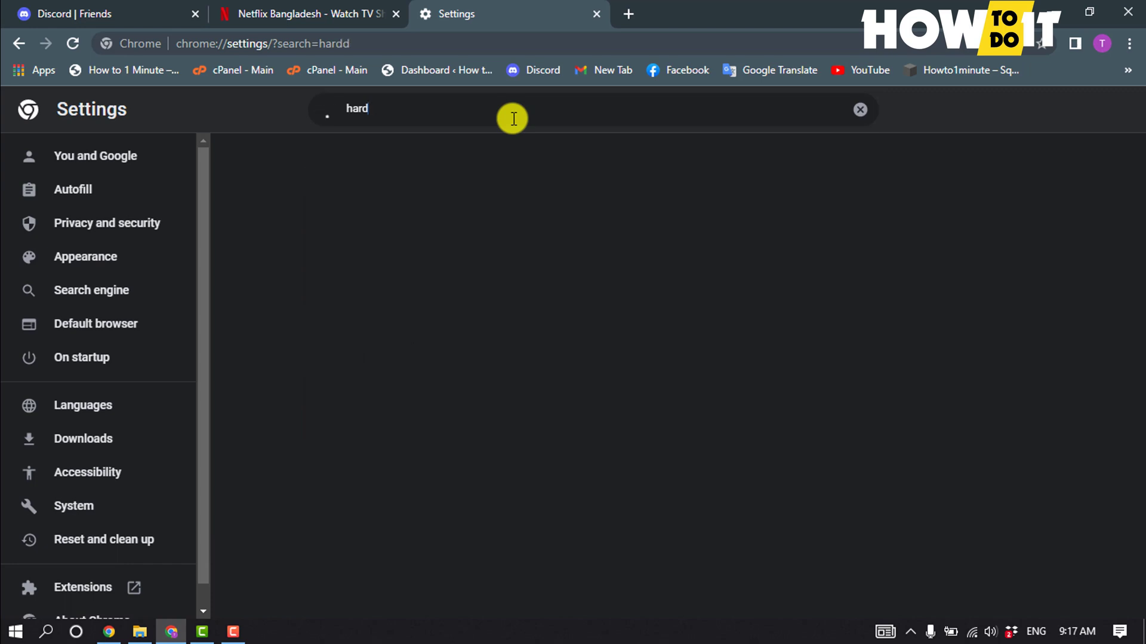
text(ware)
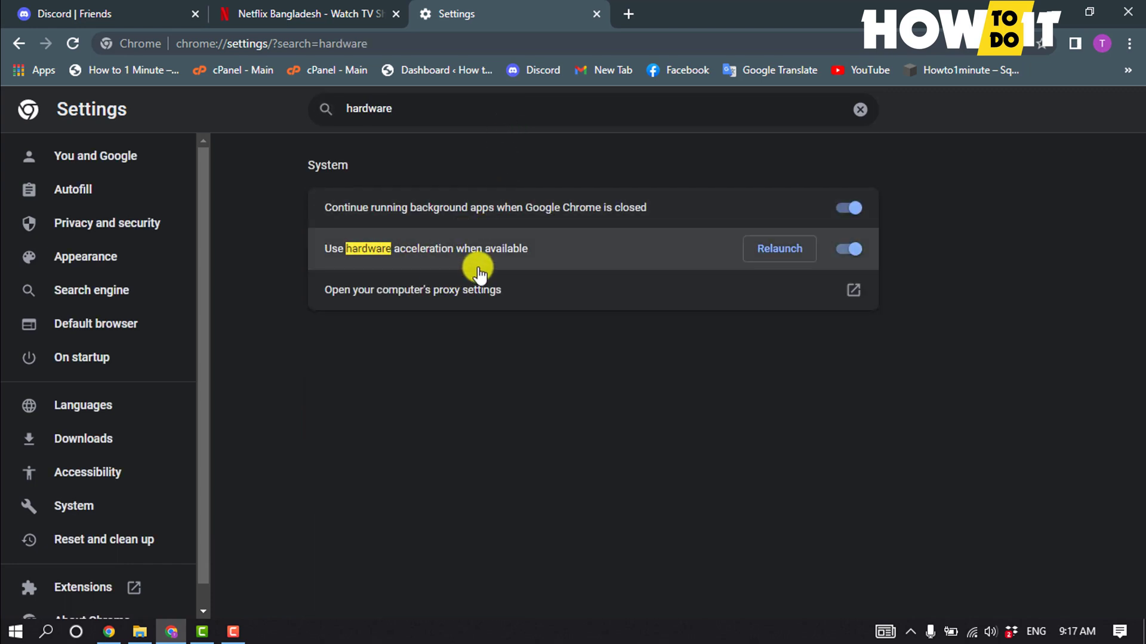
click(849, 250)
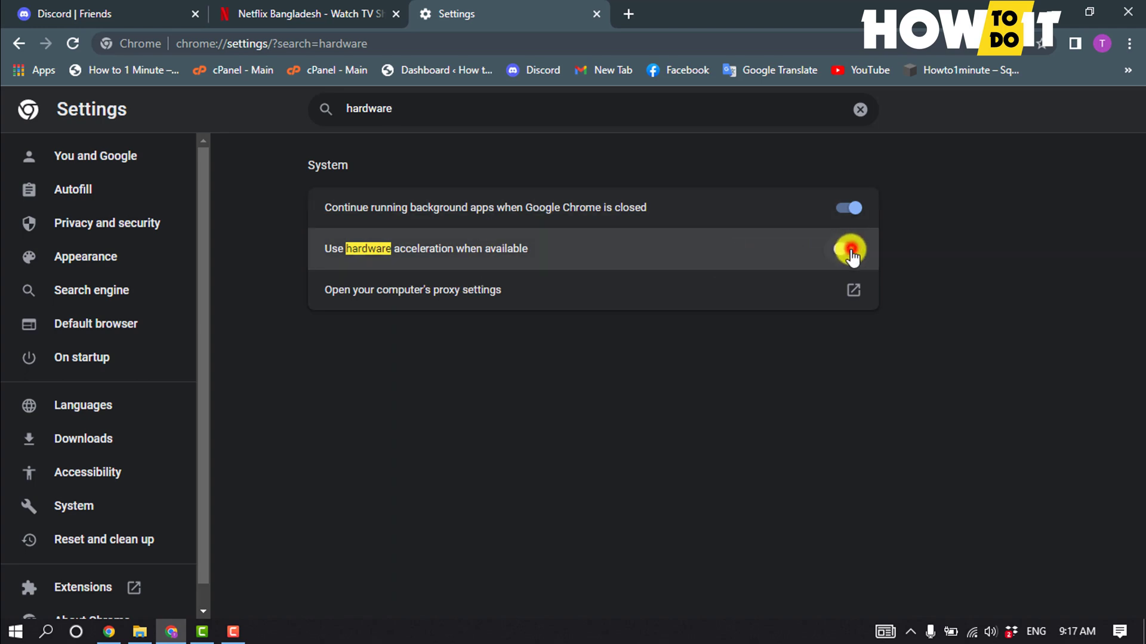
Close the Settings tab and bring the Netflix tab back to the front
click(596, 14)
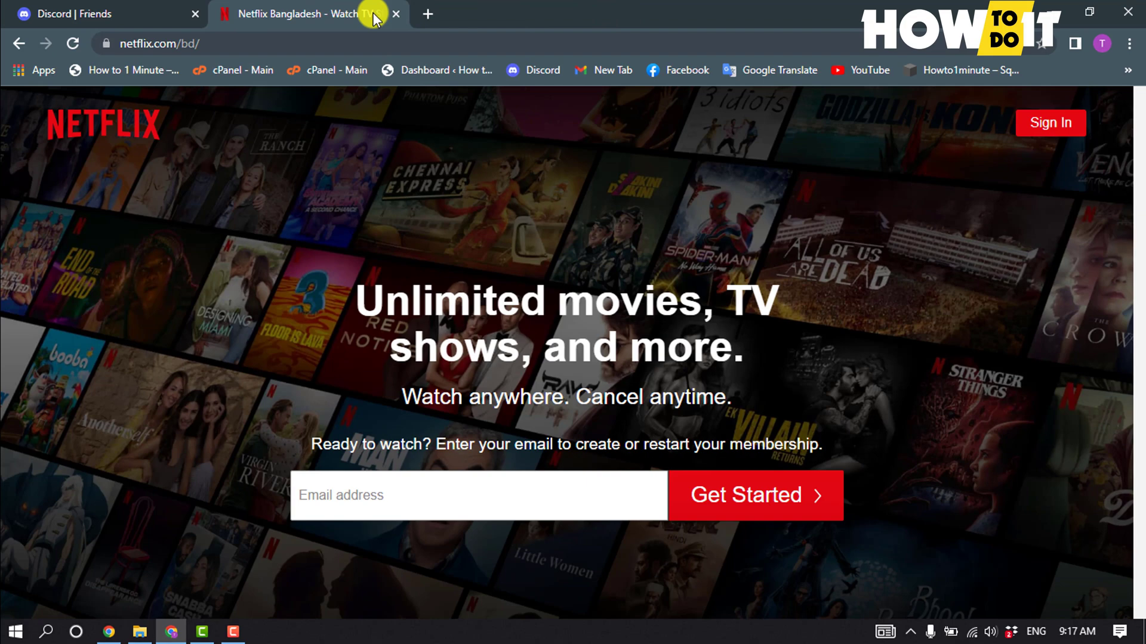
click(18, 13)
click(296, 13)
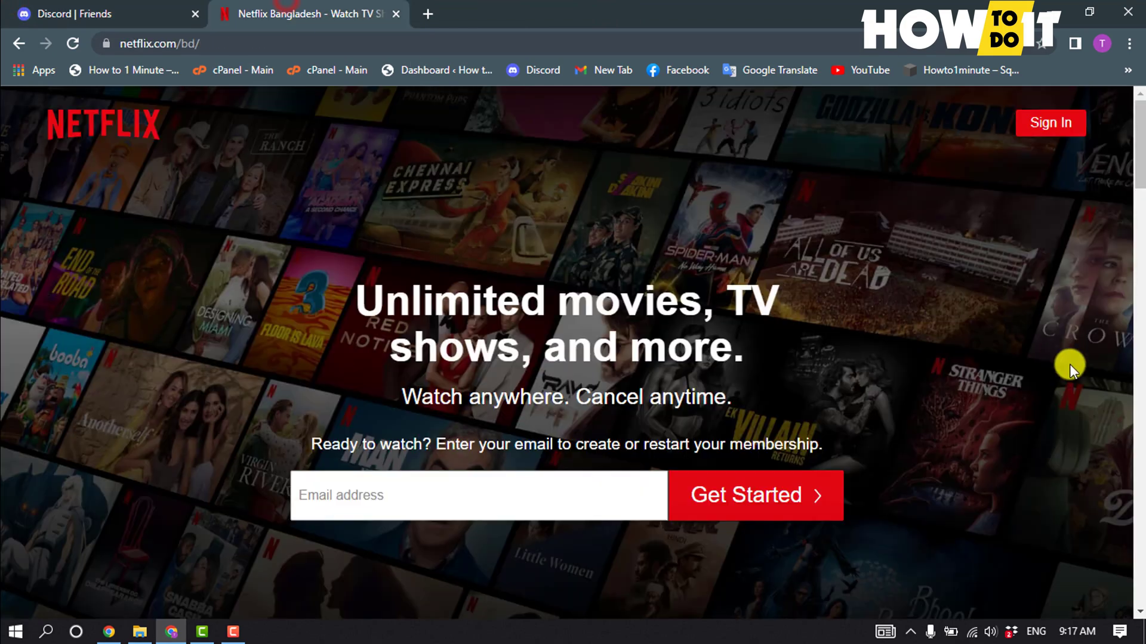
Connect to the server's General voice channel in Discord and bring up the Screen share chooser
click(74, 12)
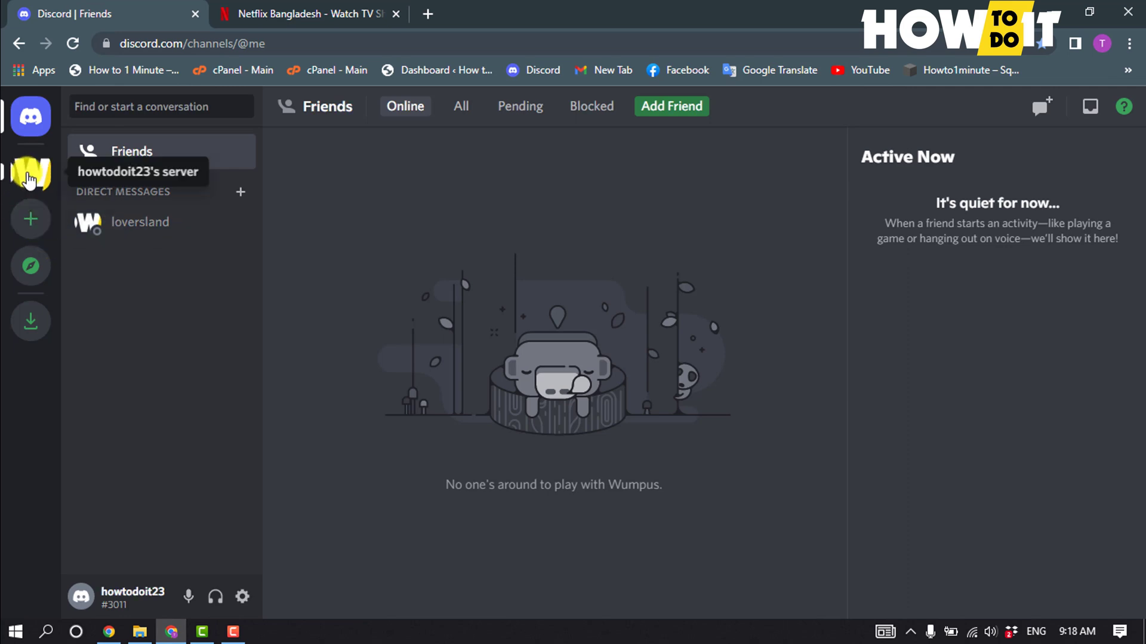
click(30, 174)
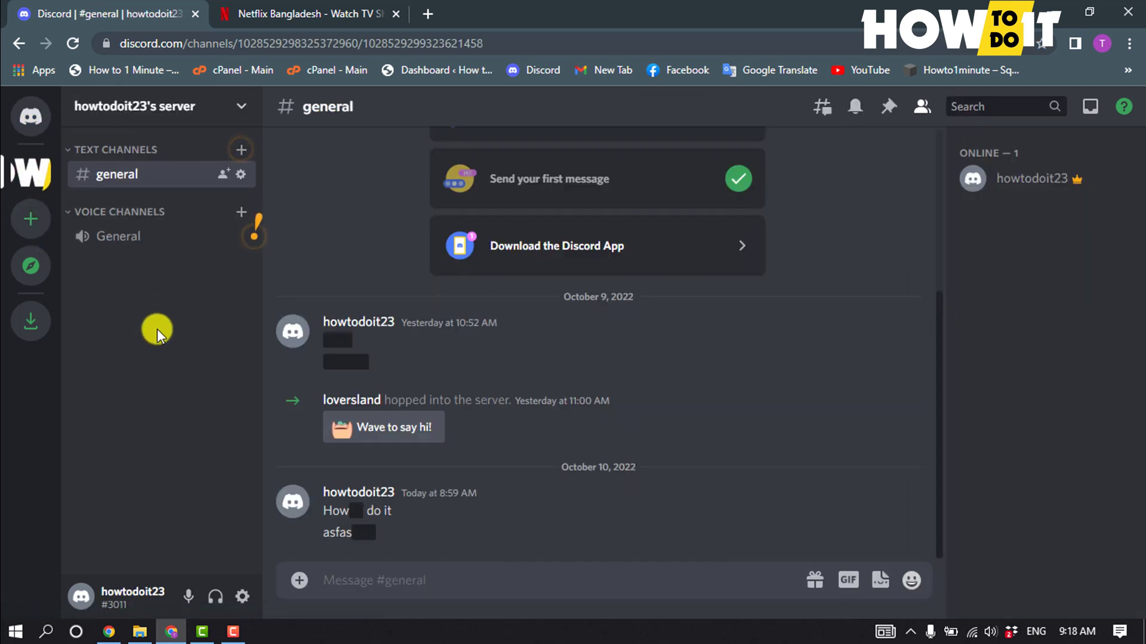
click(137, 237)
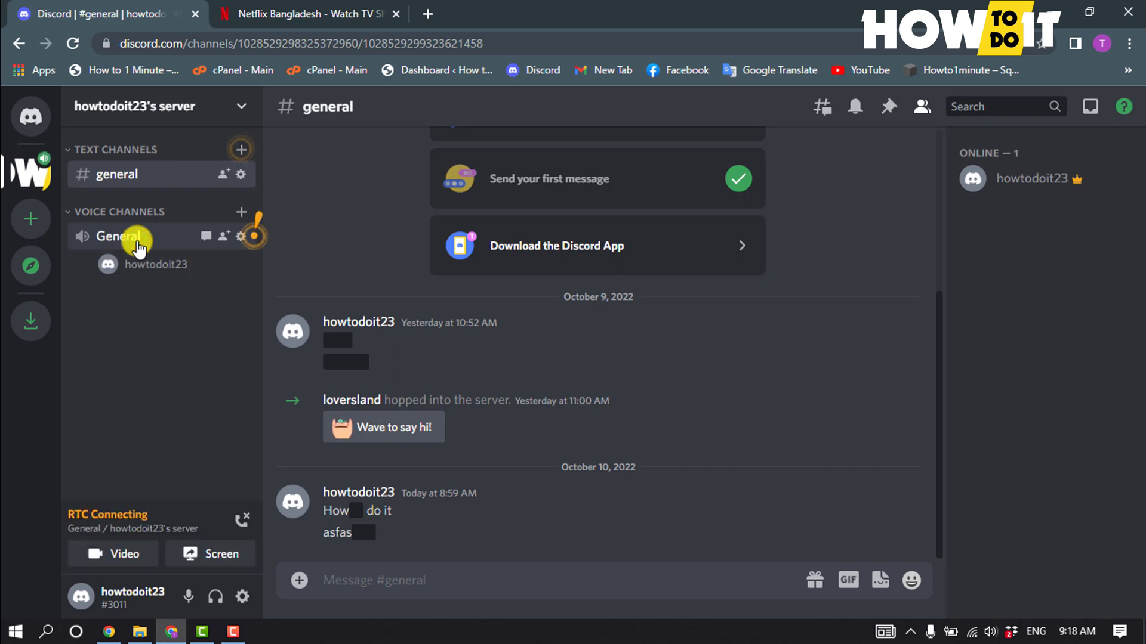
click(223, 555)
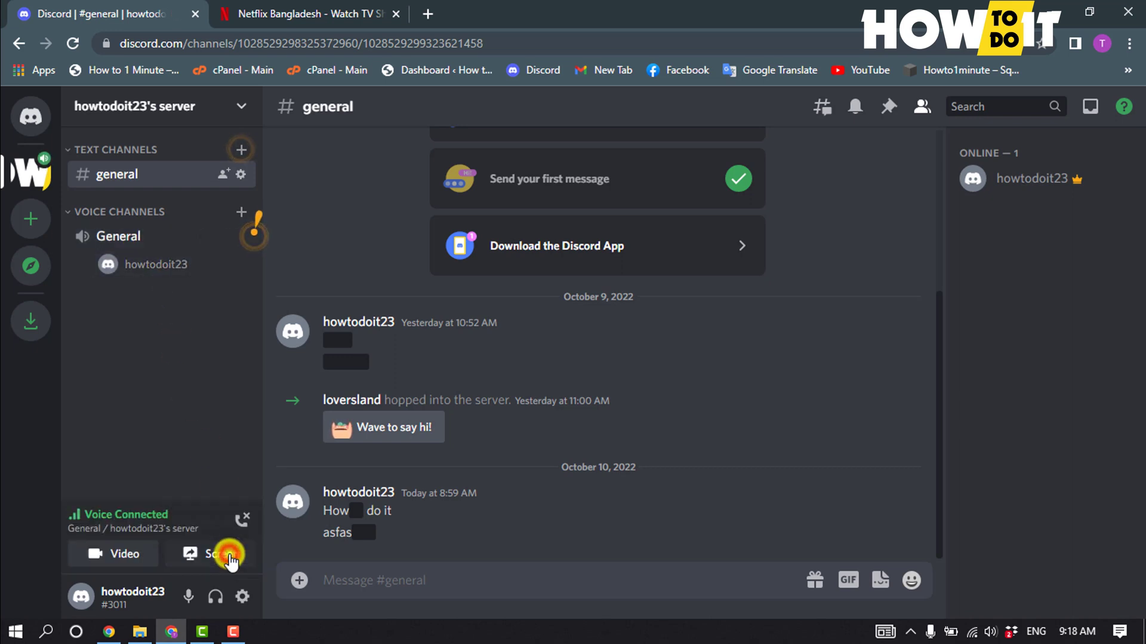
Share the Netflix Chrome tab with 'Share tab audio' kept on
click(700, 131)
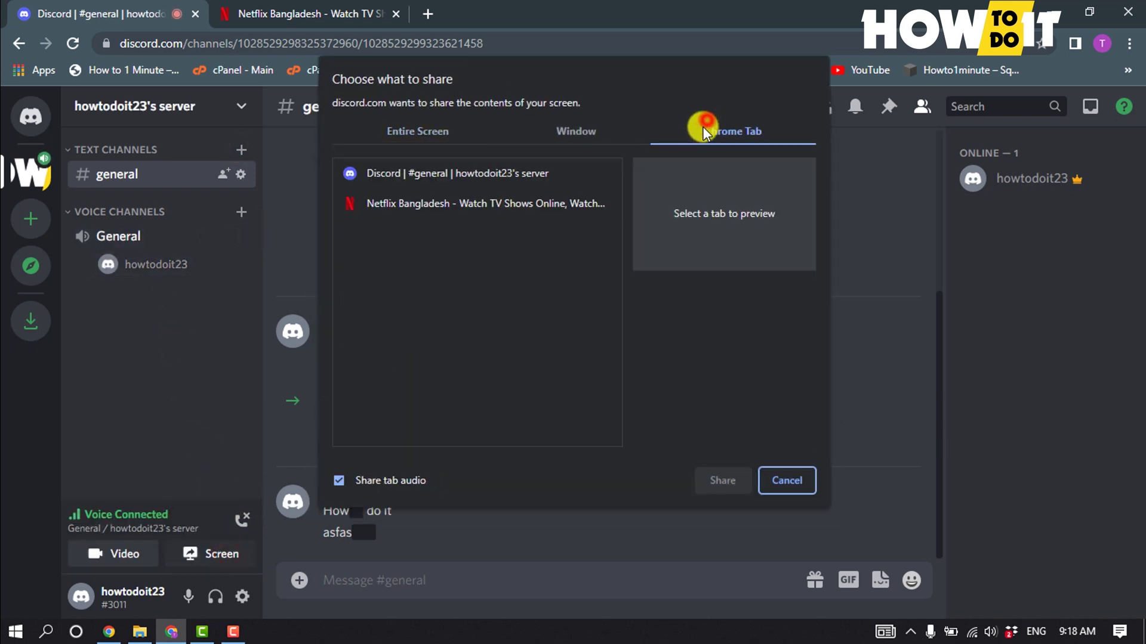
click(473, 203)
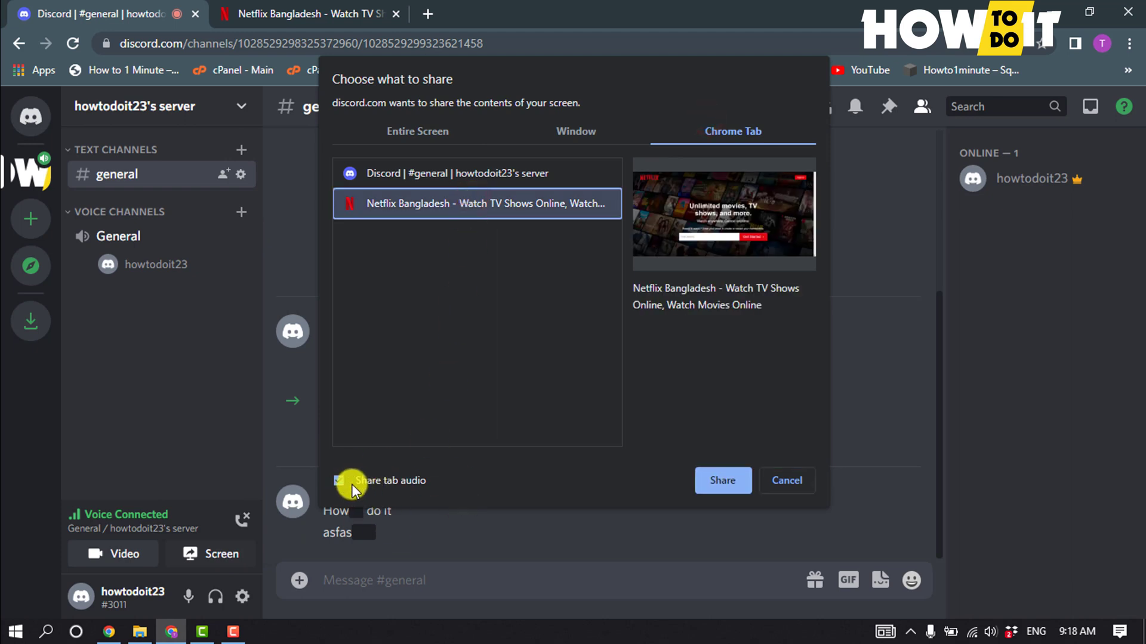
click(722, 480)
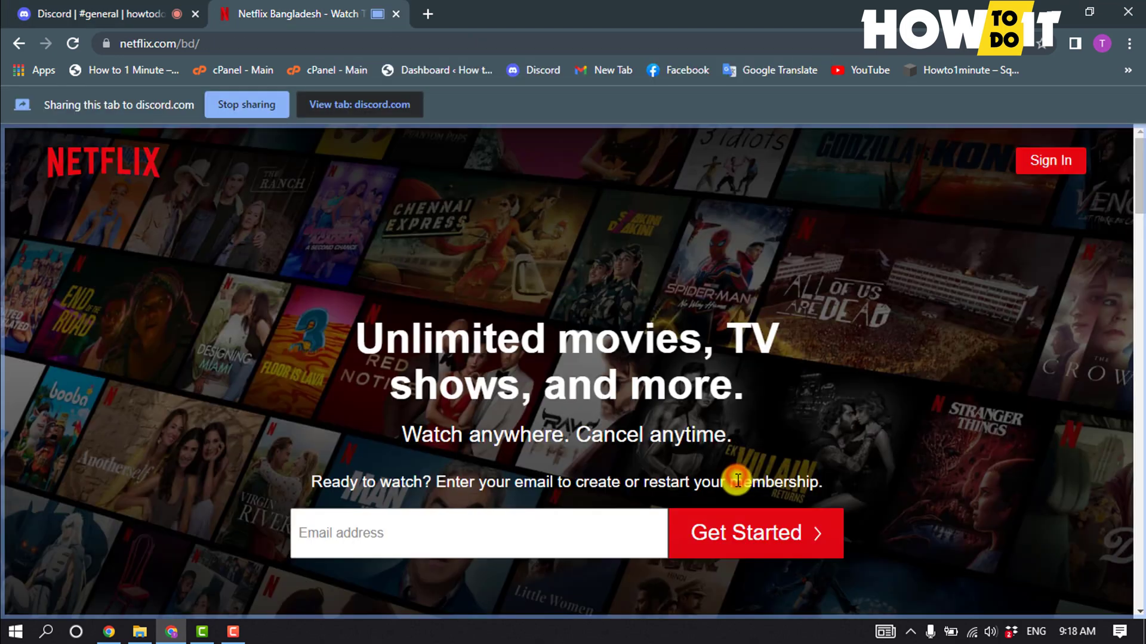
Bring the Discord tab back to view the live Netflix stream
click(40, 12)
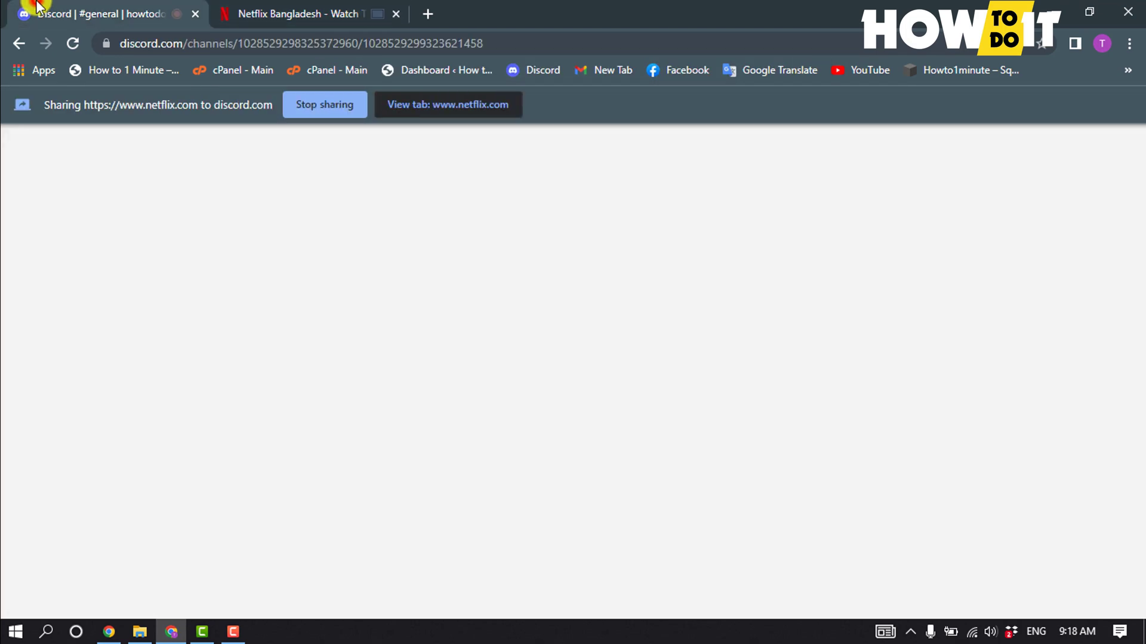